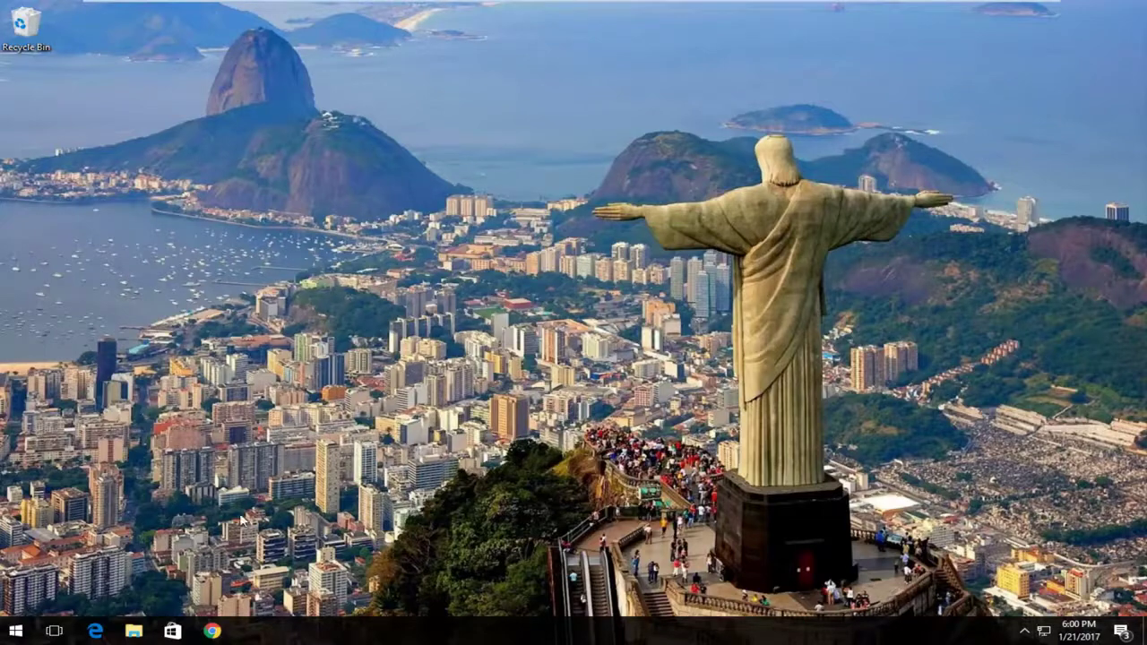
# - Search Start for regedit, run it as administrator, and approve the permission prompt
pyautogui.click(15, 631)
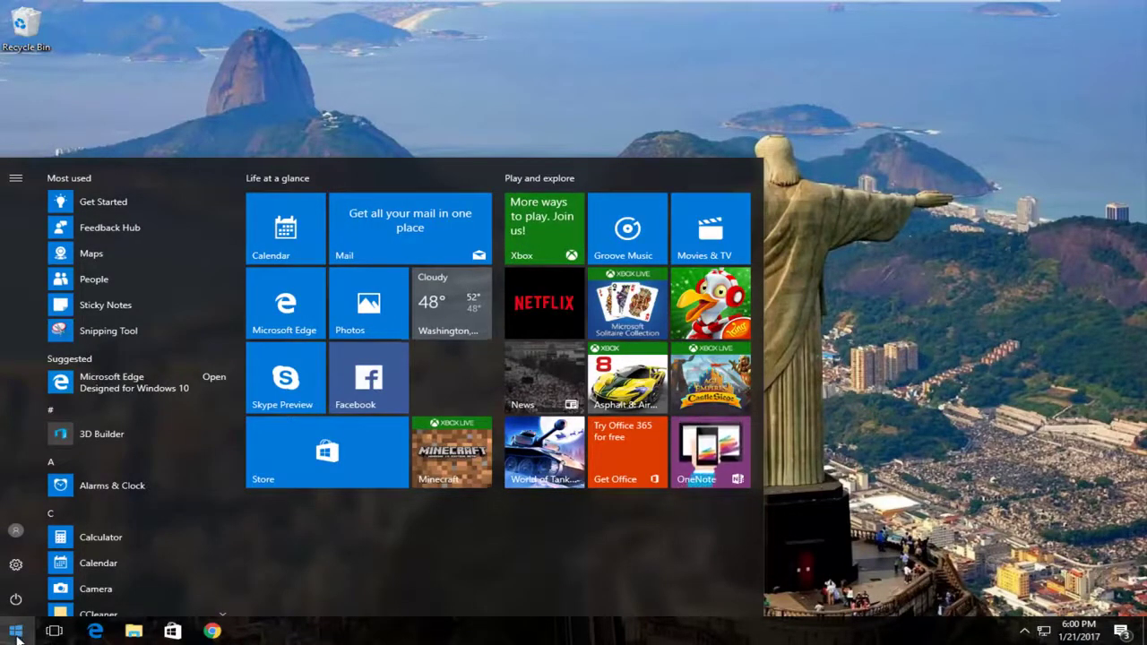
pyautogui.click(16, 633)
pyautogui.write('r')
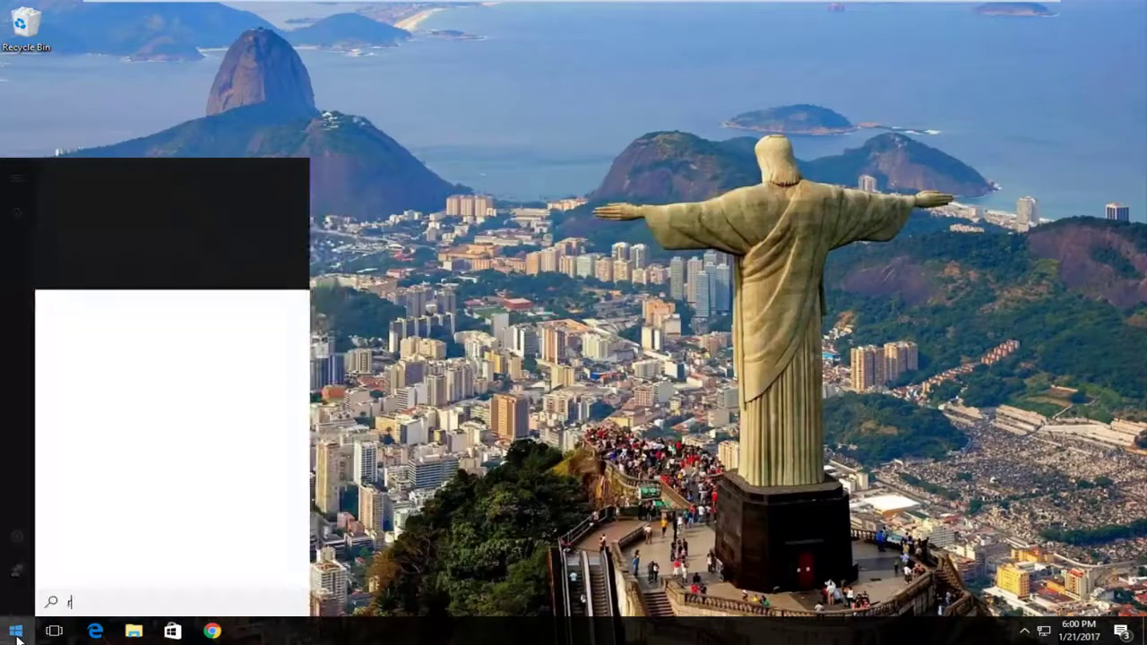
pyautogui.write('egedit')
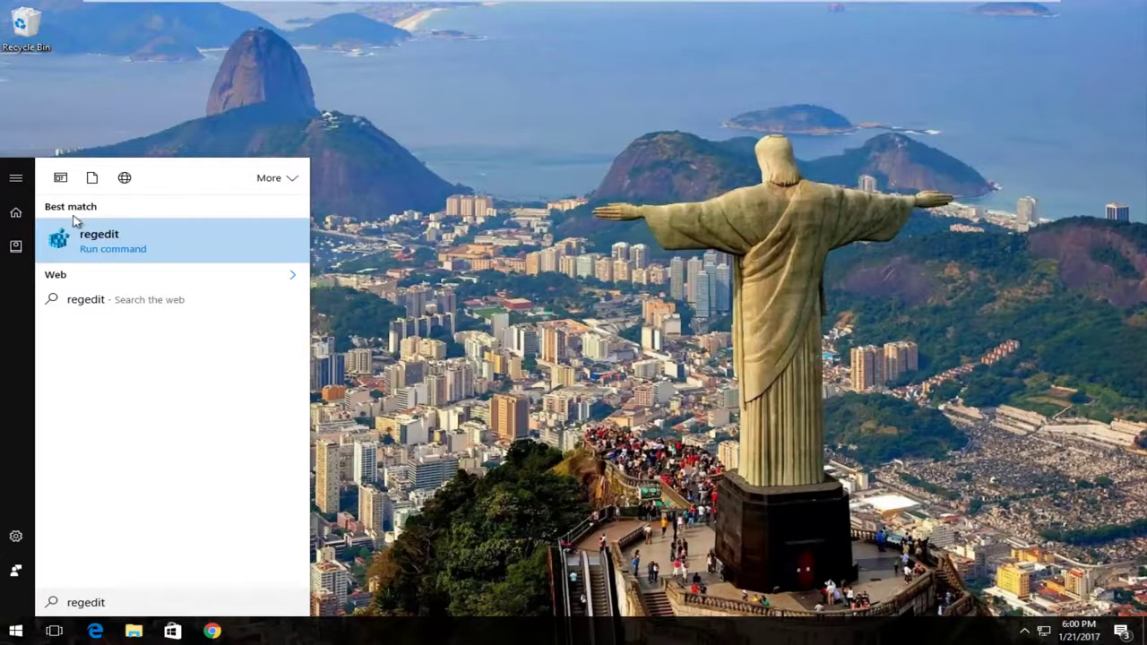
pyautogui.rightClick(139, 242)
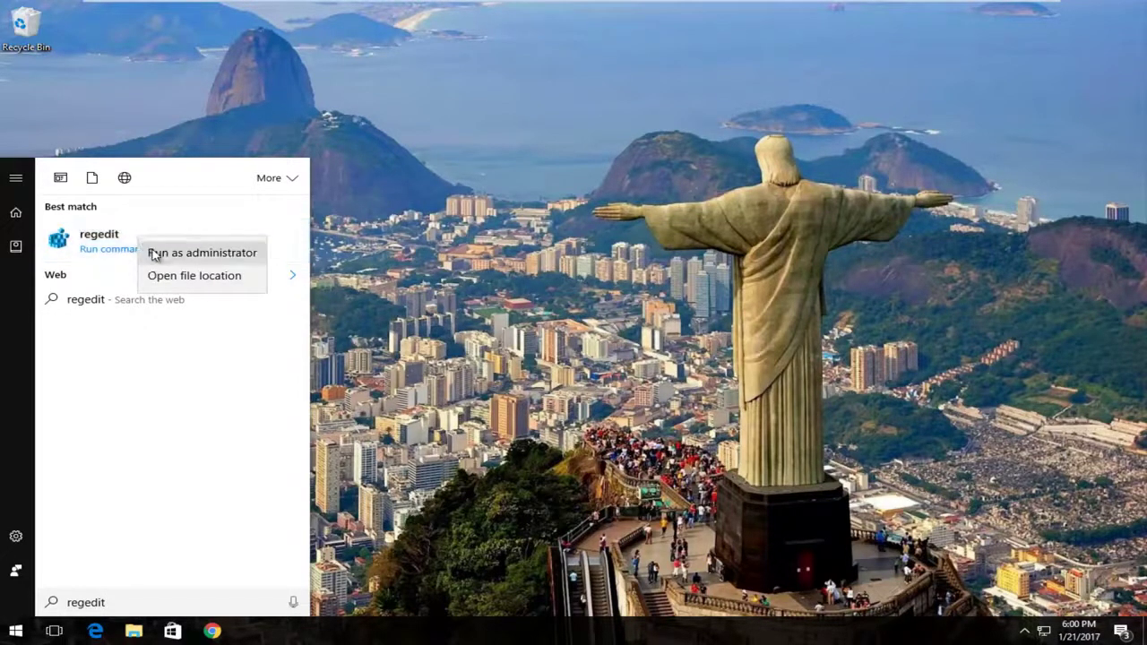
pyautogui.click(192, 260)
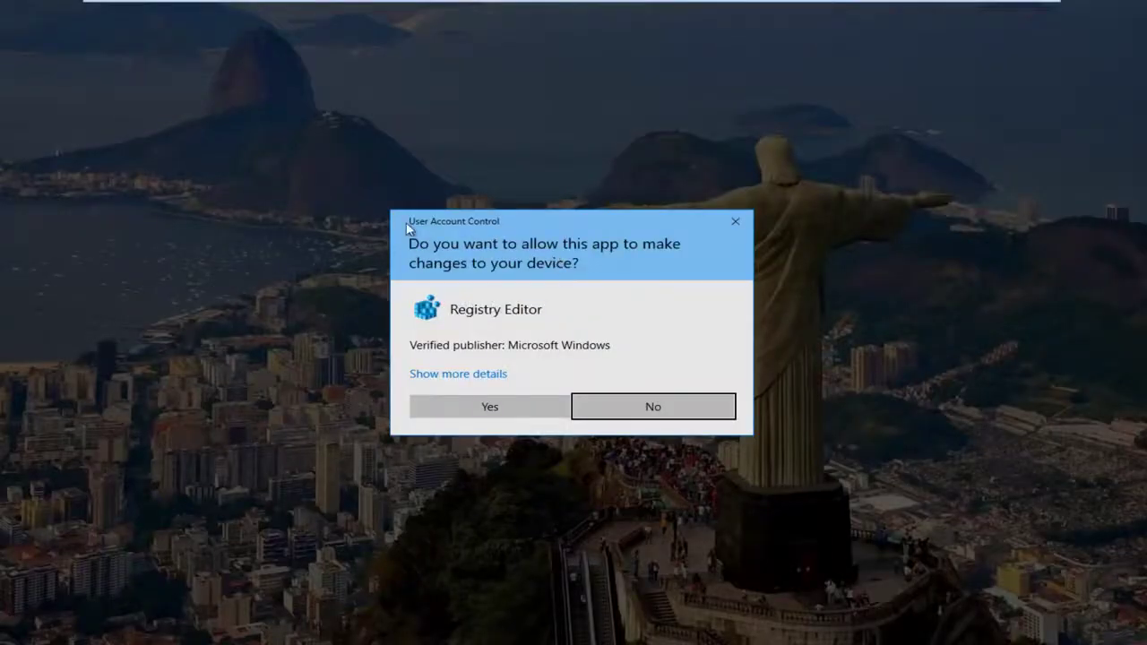
pyautogui.click(463, 409)
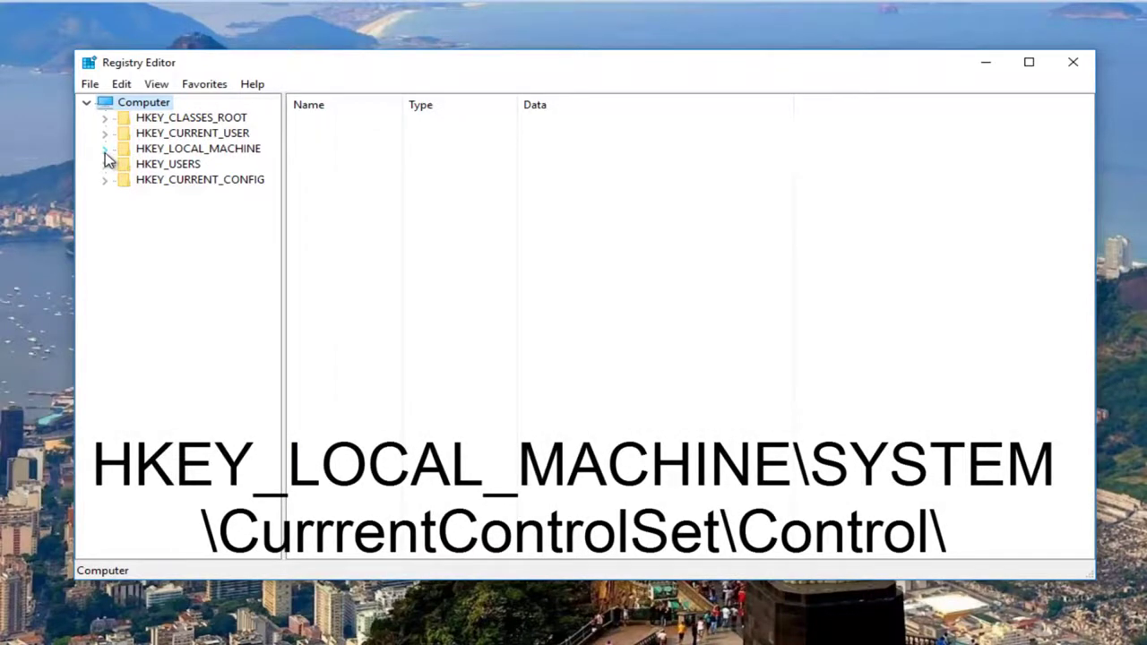
# - Expand HKEY_LOCAL_MACHINE > SYSTEM > CurrentControlSet and select the Control key
pyautogui.click(104, 148)
pyautogui.moveTo(285, 144); pyautogui.dragTo(361, 143)
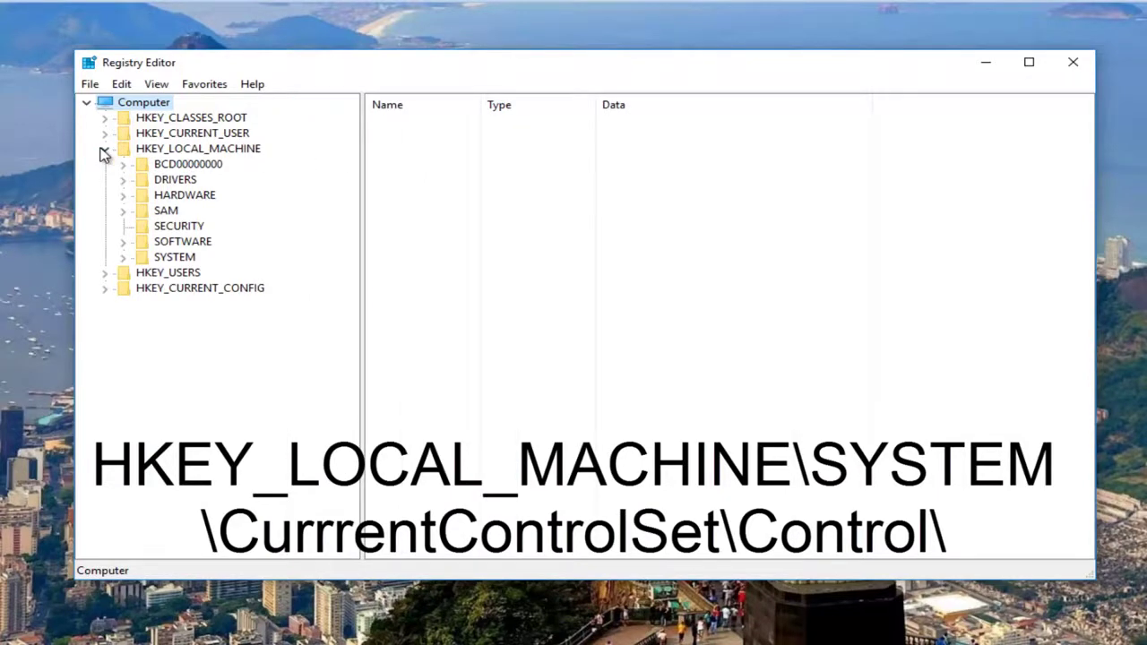
pyautogui.click(122, 258)
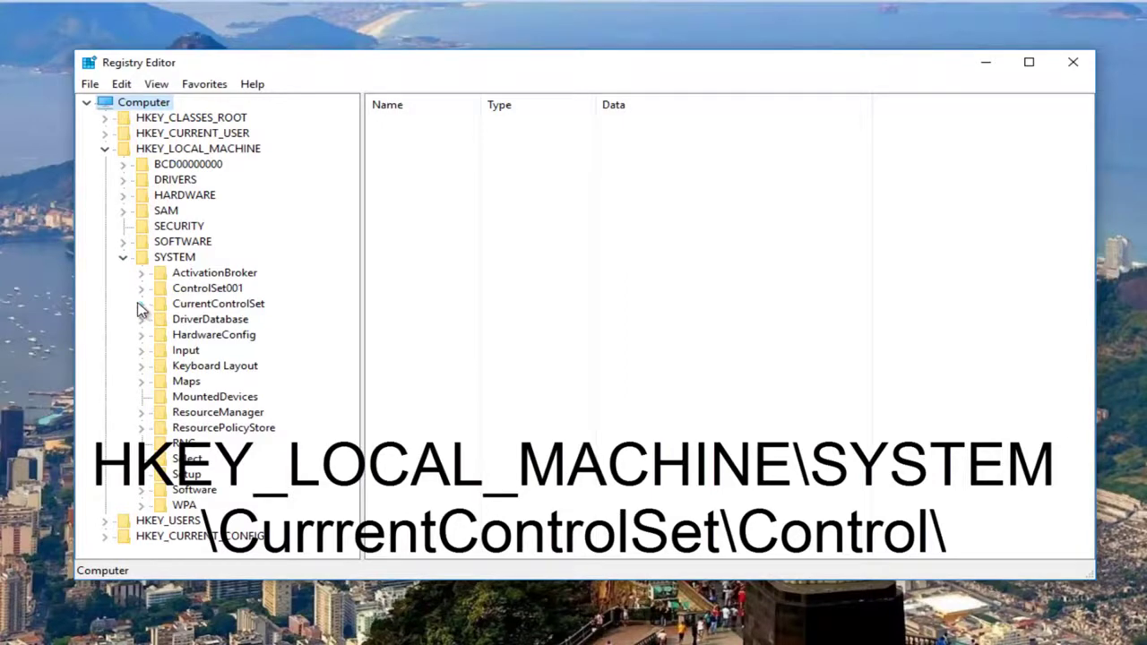
pyautogui.click(140, 304)
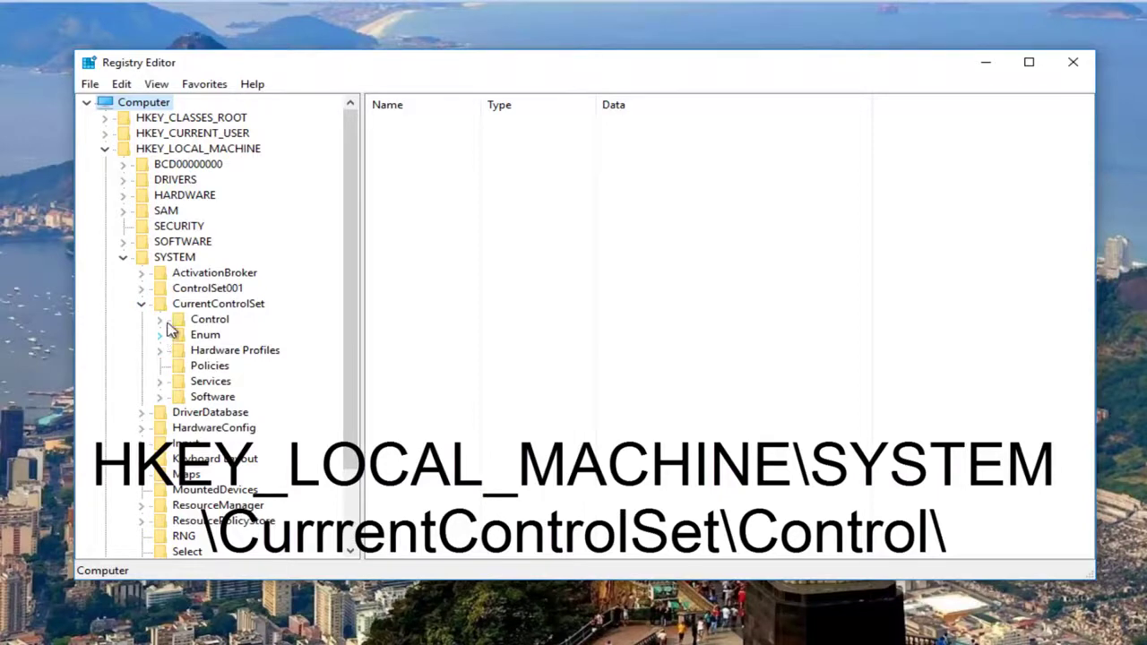
pyautogui.click(161, 320)
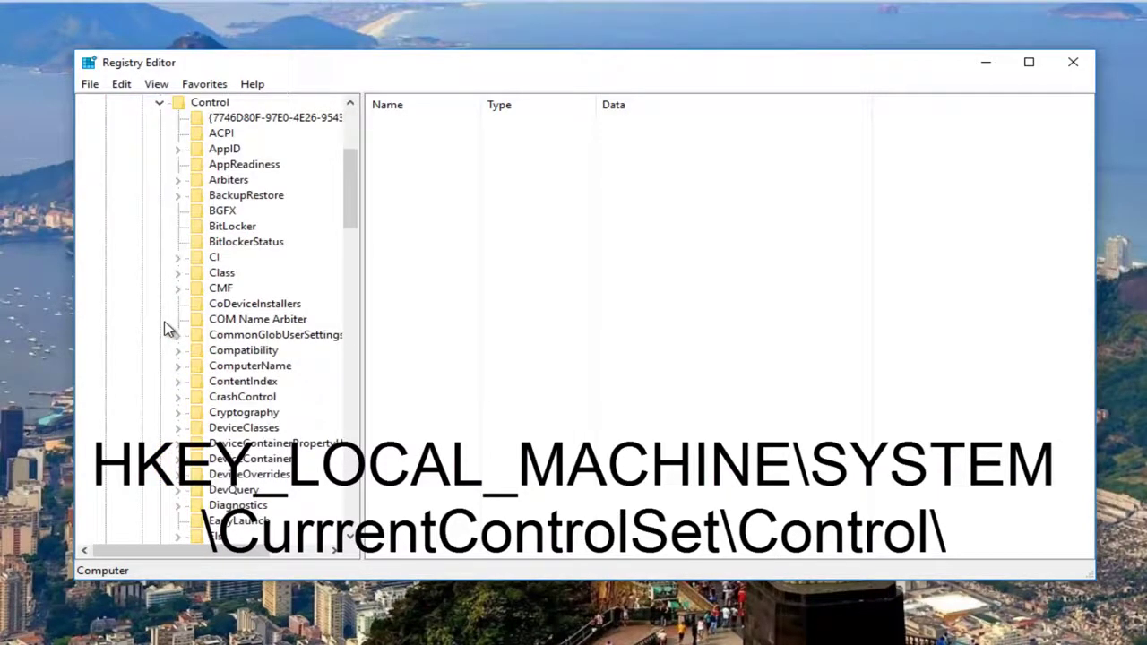
pyautogui.scroll(5, 166, 330)
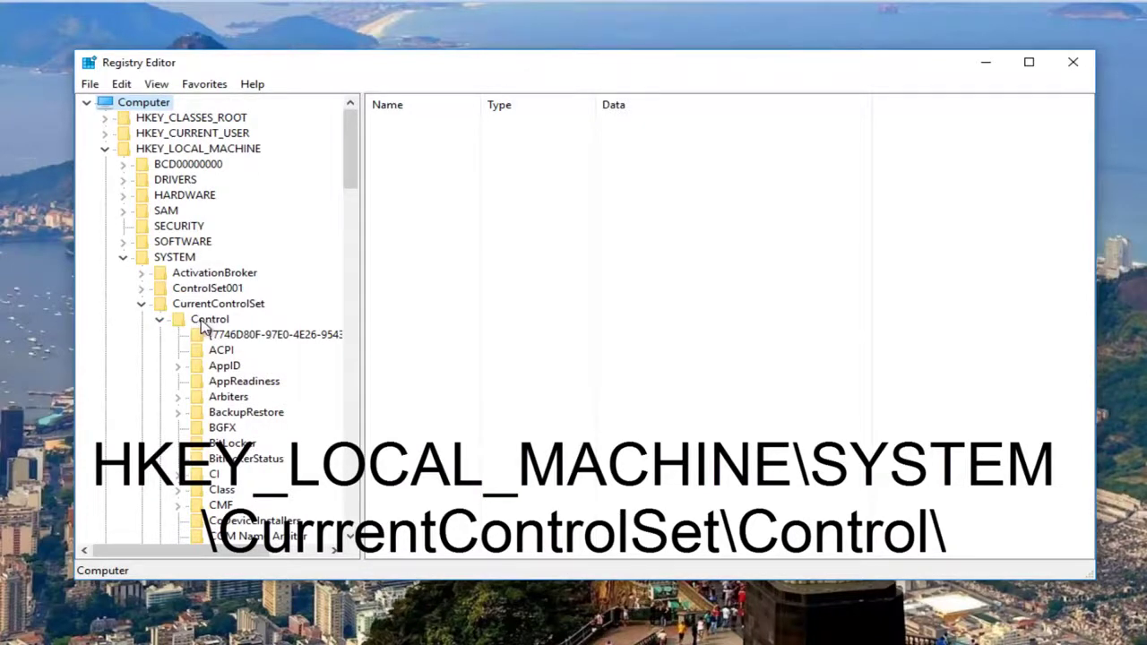
pyautogui.click(202, 324)
pyautogui.rightClick(202, 326)
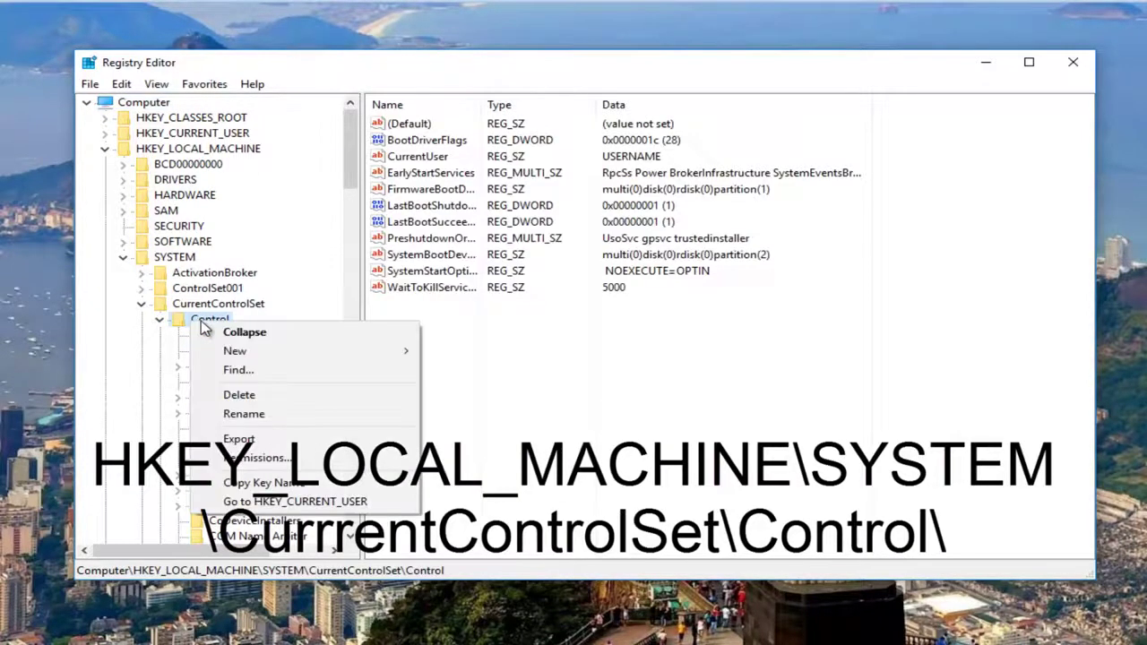
pyautogui.moveTo(234, 351)
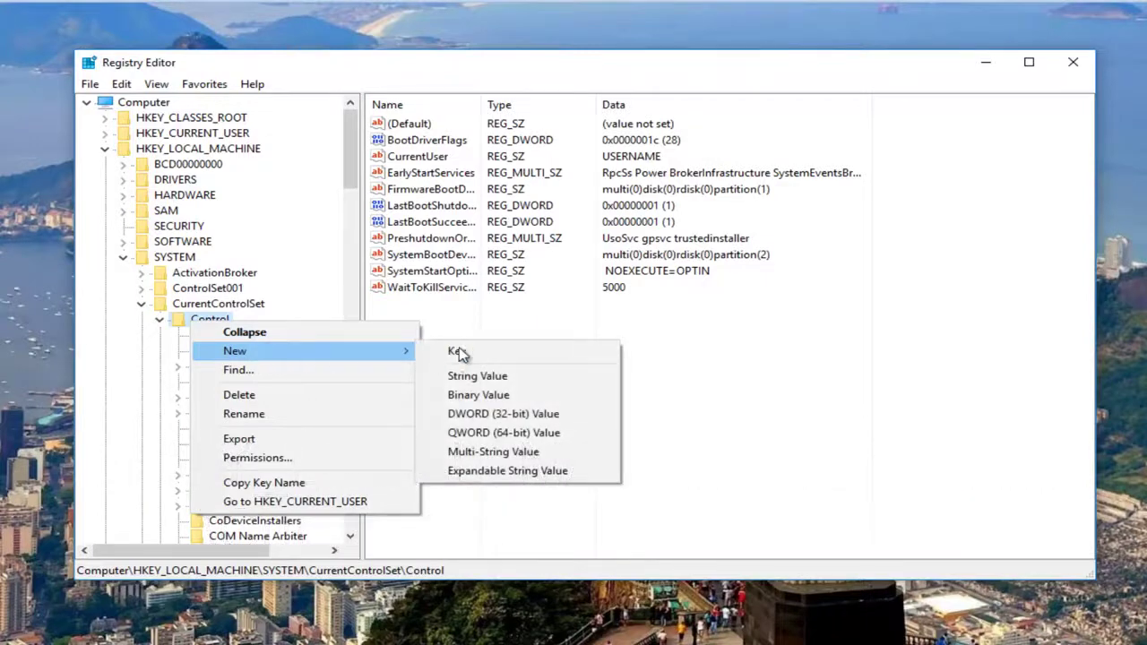
# - Add a new key named StorageDevicePolicies under Control
pyautogui.click(458, 352)
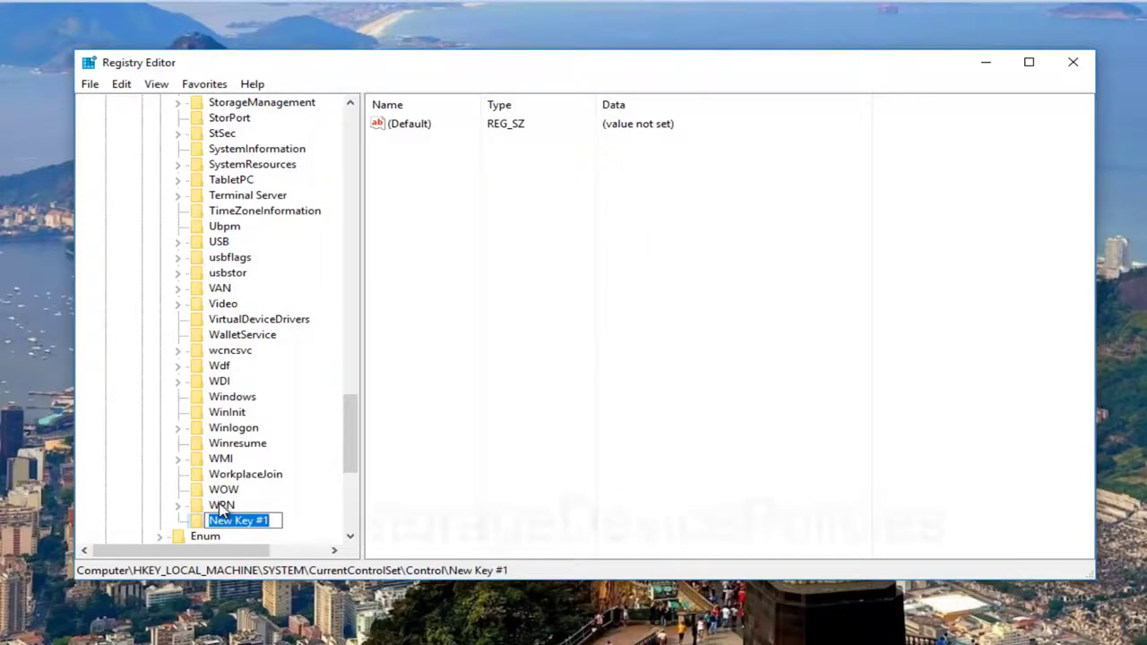
pyautogui.write('S')
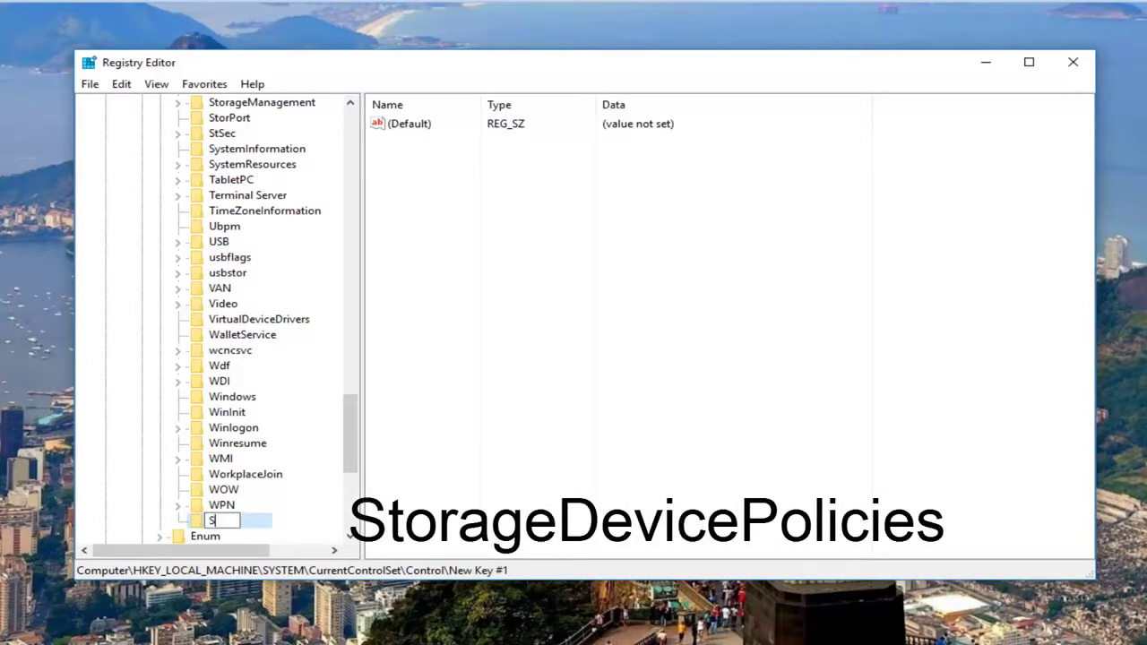
pyautogui.write('torageD')
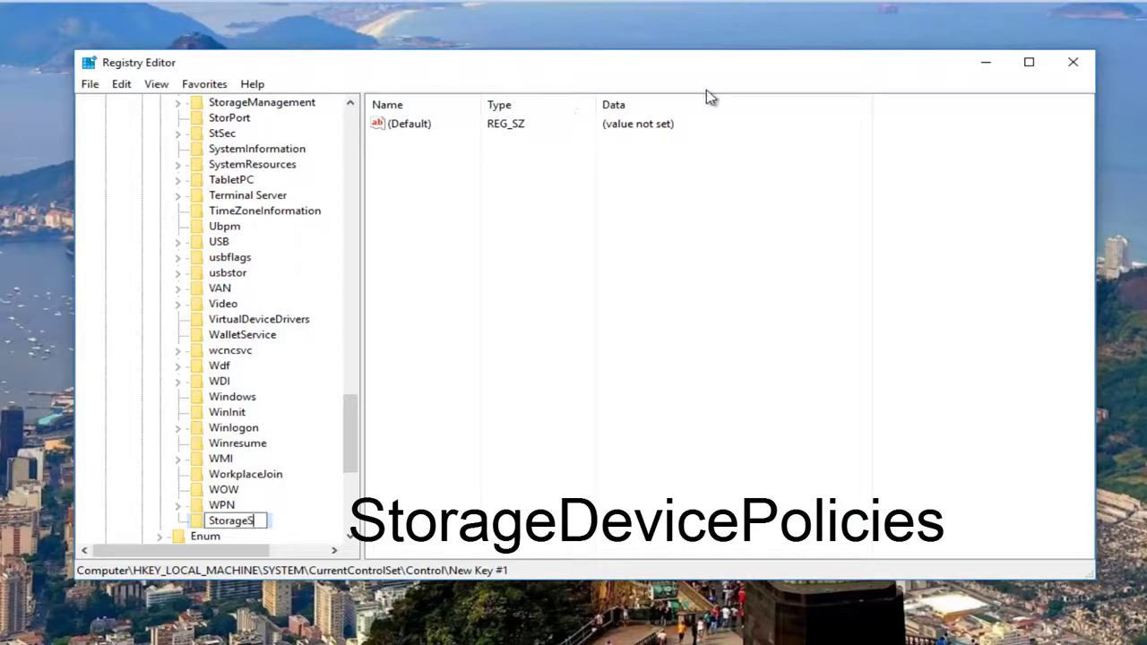
pyautogui.write('eviceP')
pyautogui.write('olicies')
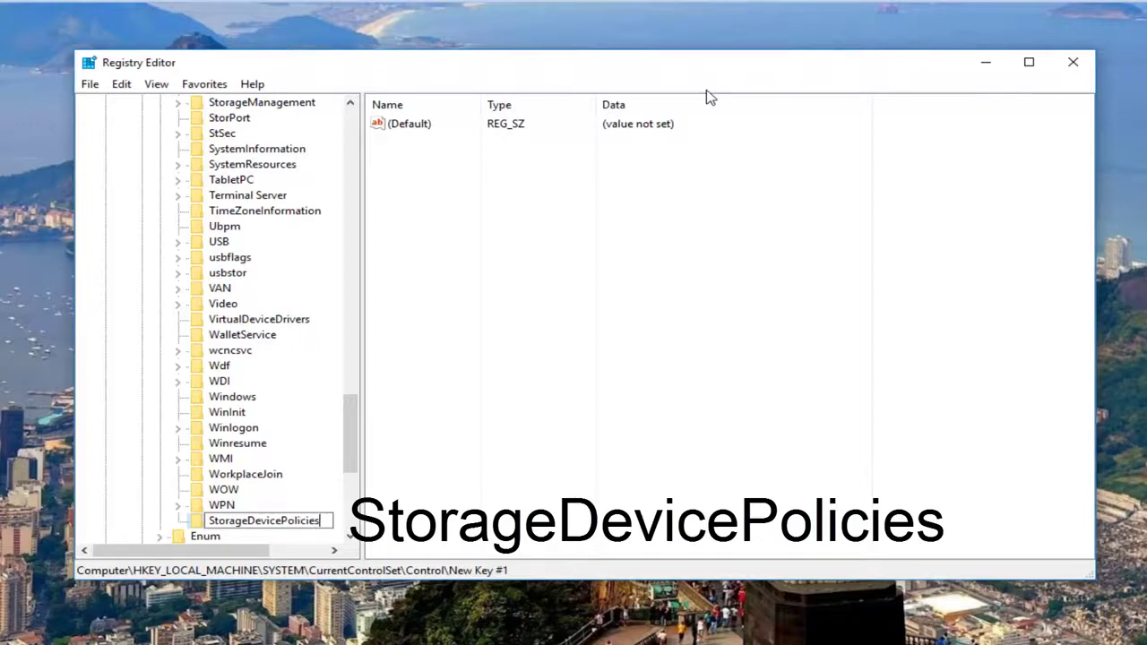
pyautogui.press('Return')
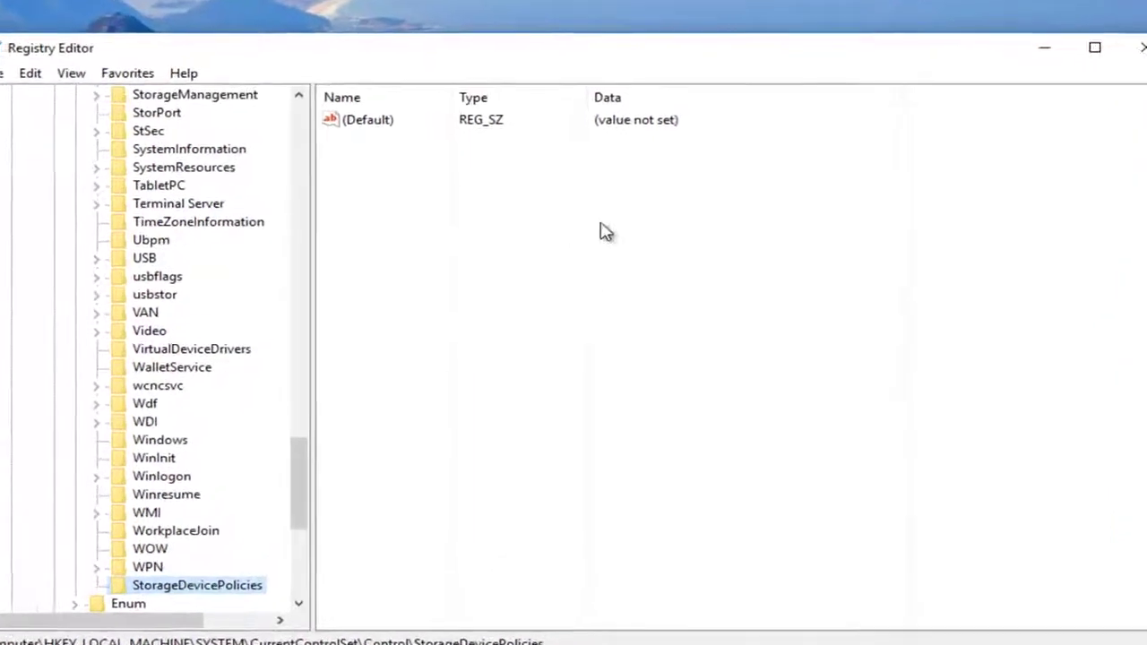
# - Create a DWORD (32-bit) value named WriteProtect in StorageDevicePolicies
pyautogui.rightClick(295, 158)
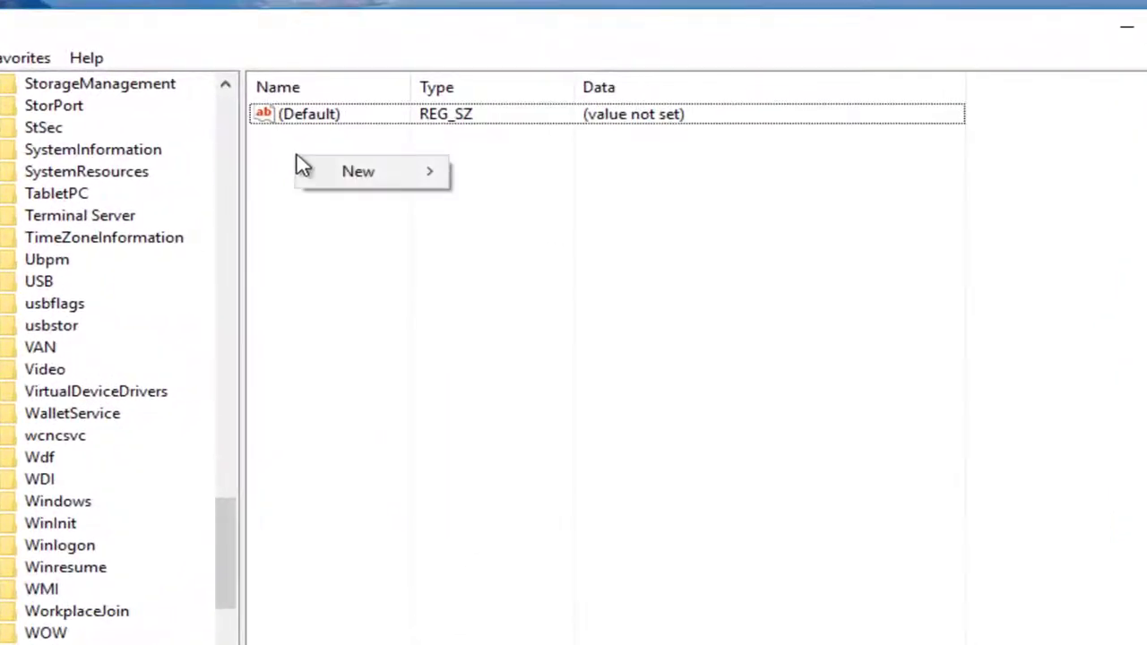
pyautogui.moveTo(363, 171)
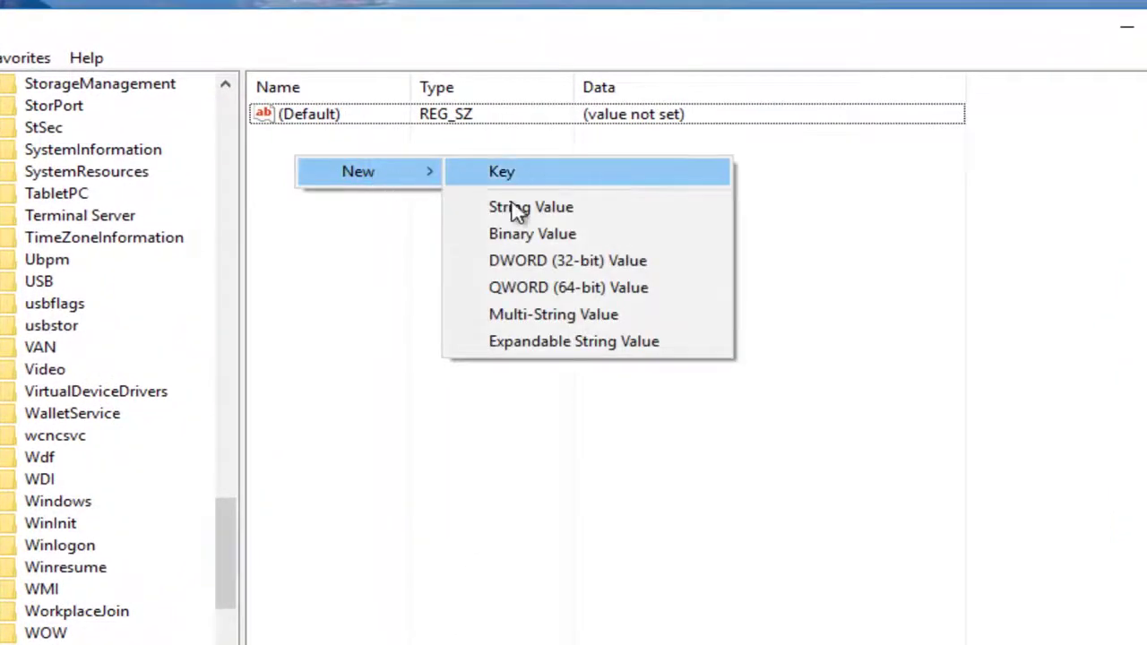
pyautogui.click(546, 262)
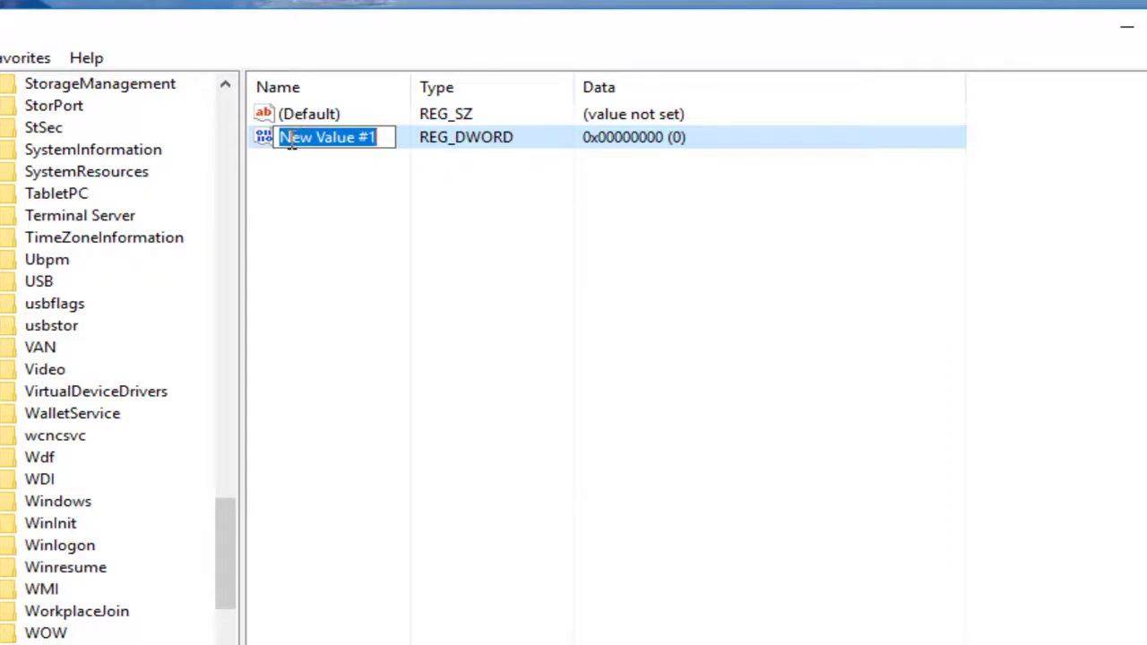
pyautogui.write('WritePr')
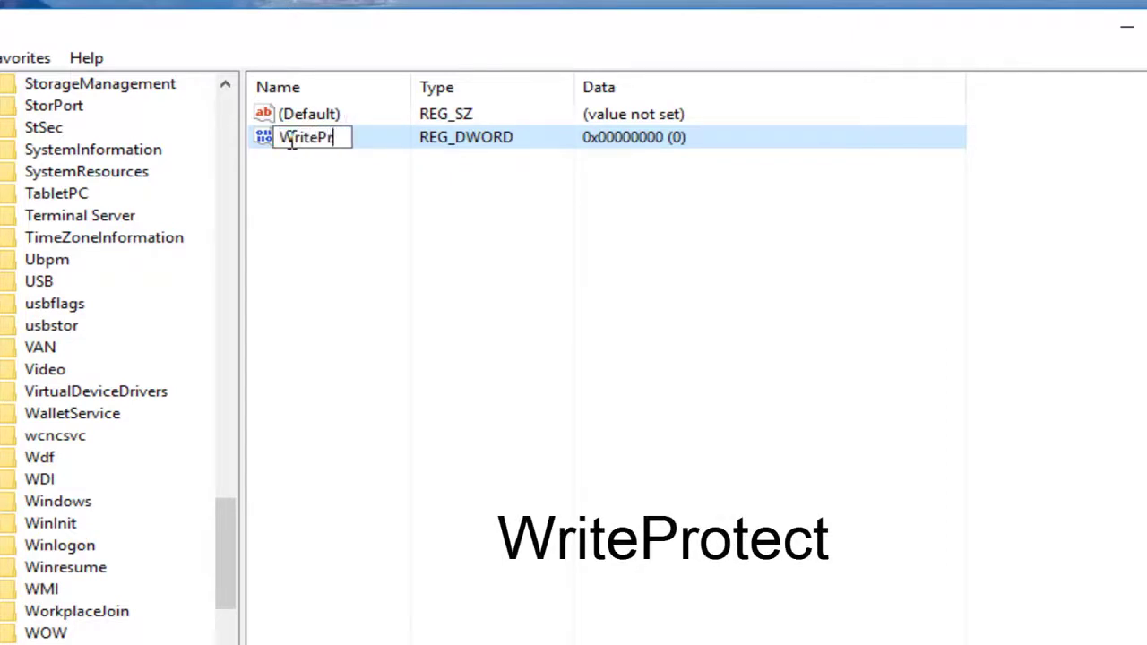
pyautogui.write('otect')
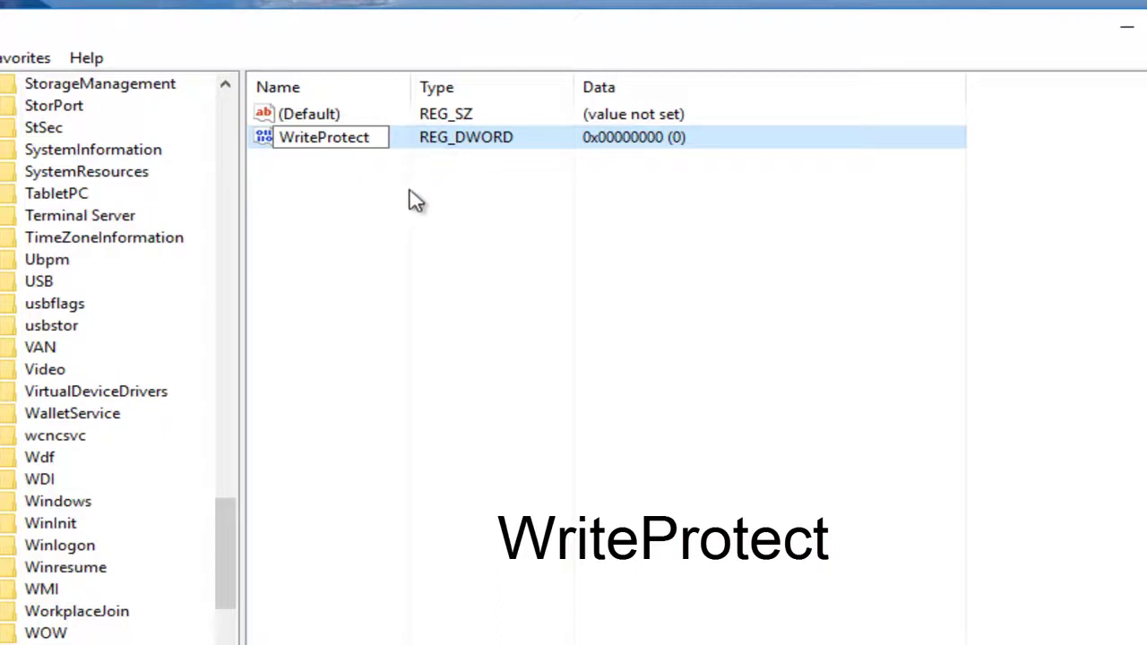
pyautogui.press('Return')
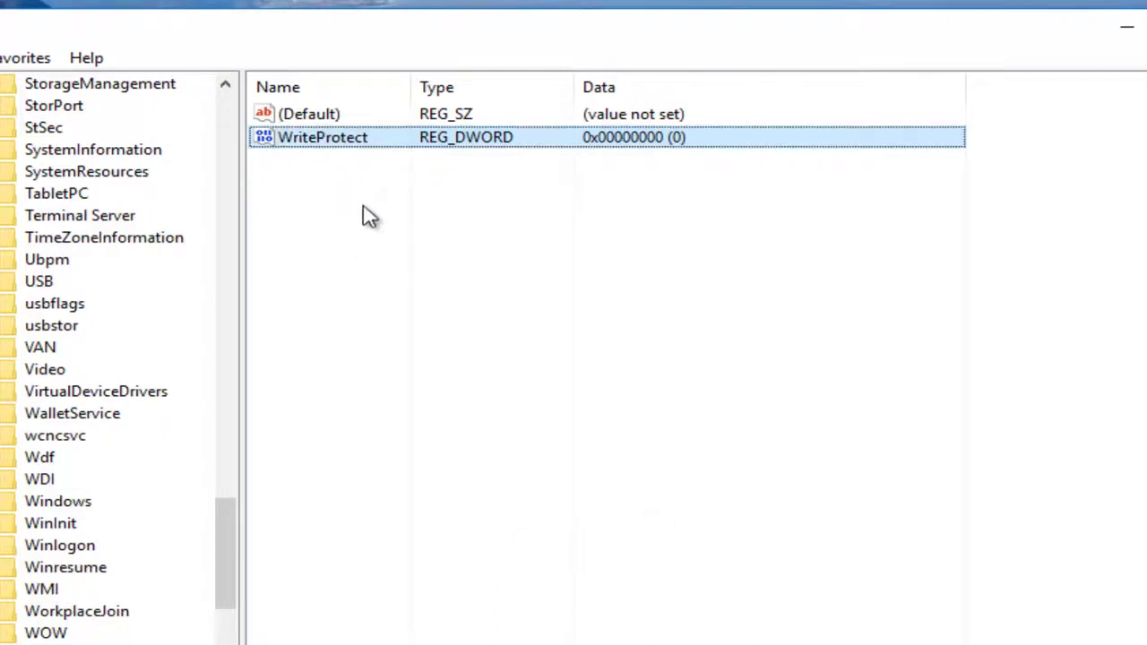
pyautogui.click(368, 217)
# - Confirm WriteProtect's value data is 0, then close Registry Editor
pyautogui.click(371, 144)
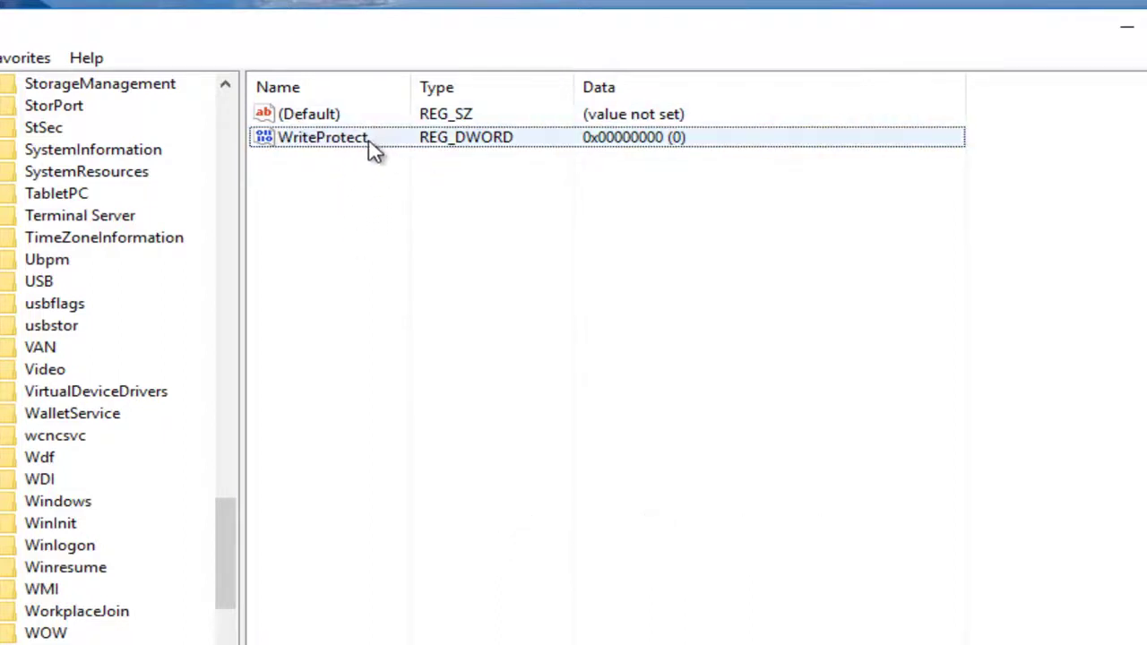
pyautogui.doubleClick(346, 140)
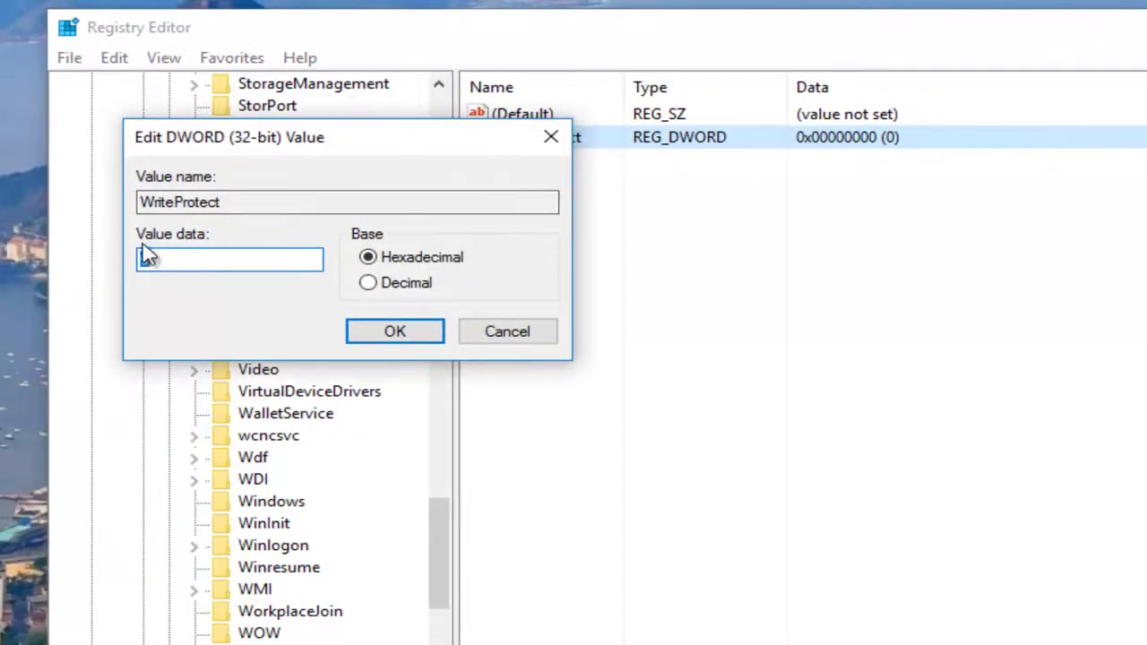
pyautogui.click(164, 258)
pyautogui.click(392, 333)
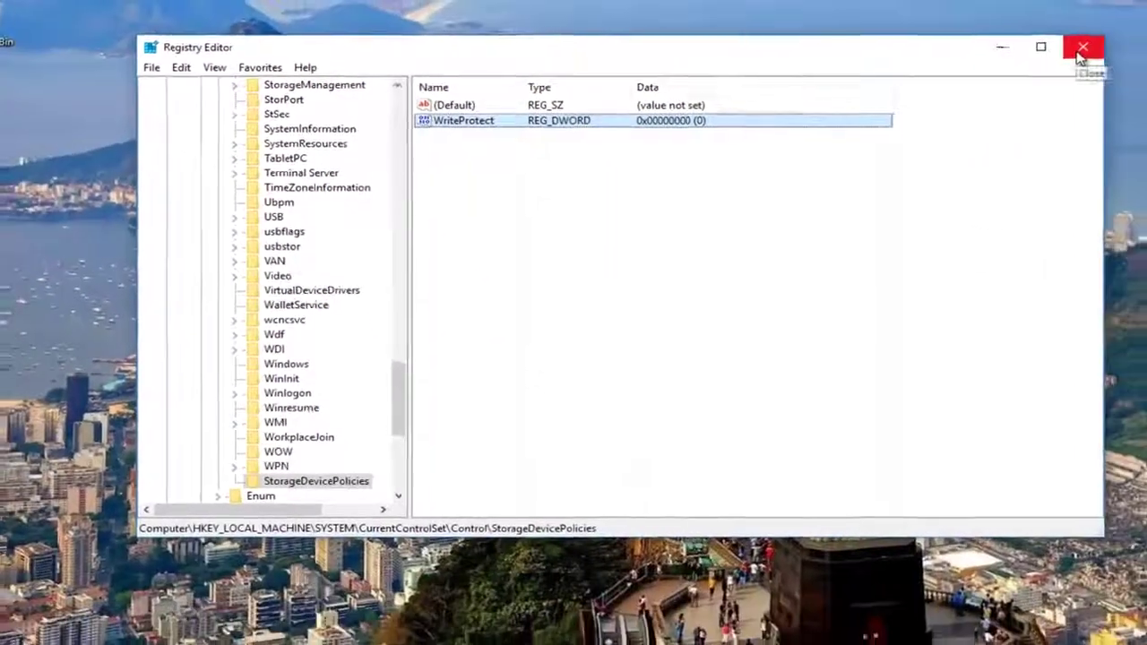
pyautogui.click(1084, 43)
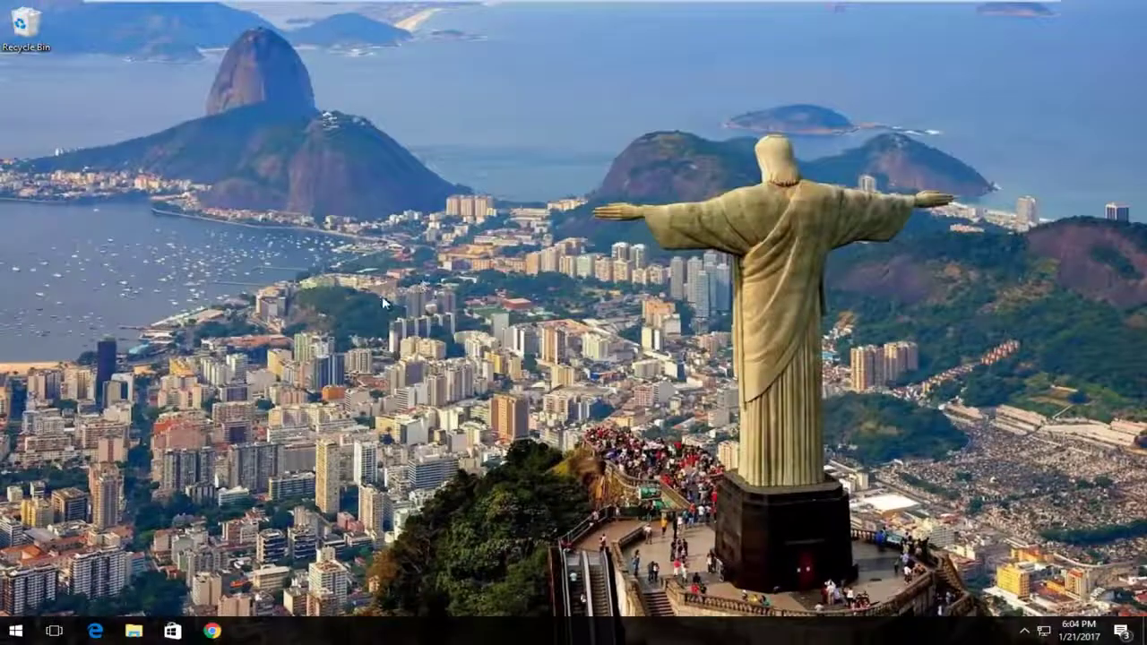